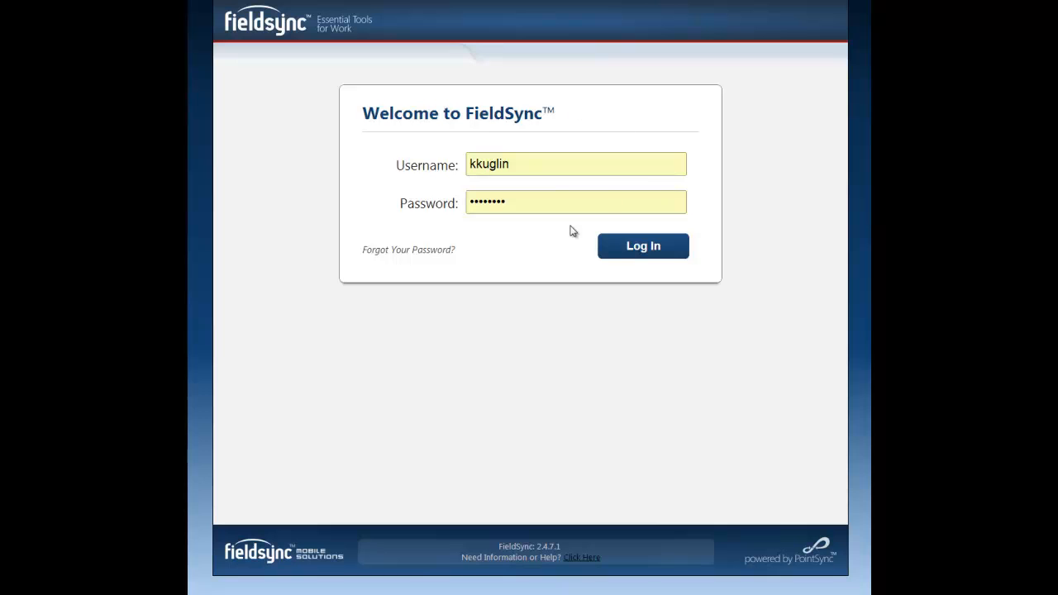
Log in with the prefilled credentials and open a new user form in the admin area's user management
{"action": "left_click", "coordinate": [651, 246]}
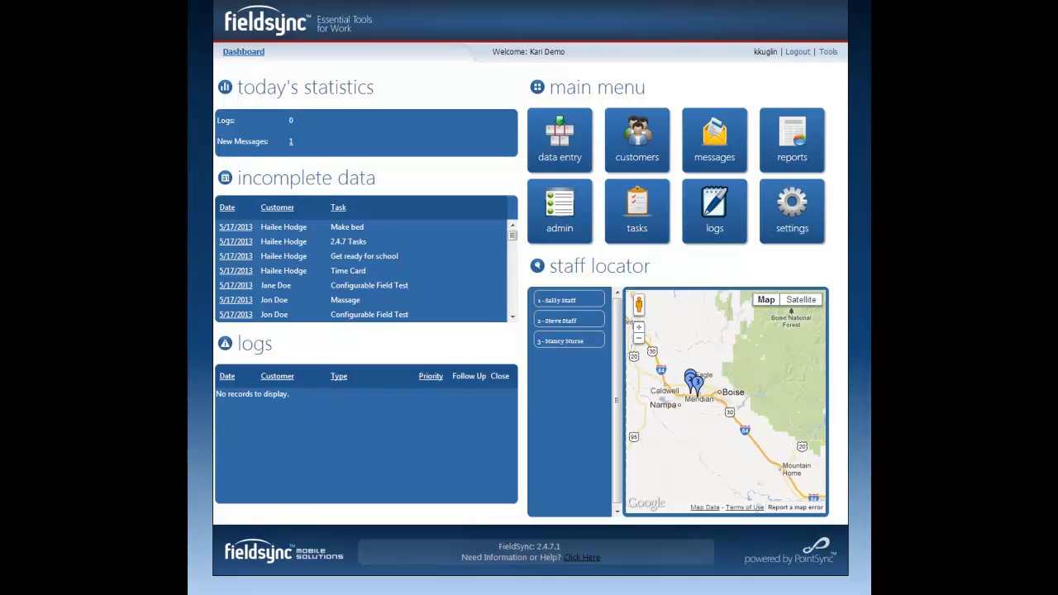
{"action": "left_click", "coordinate": [568, 214]}
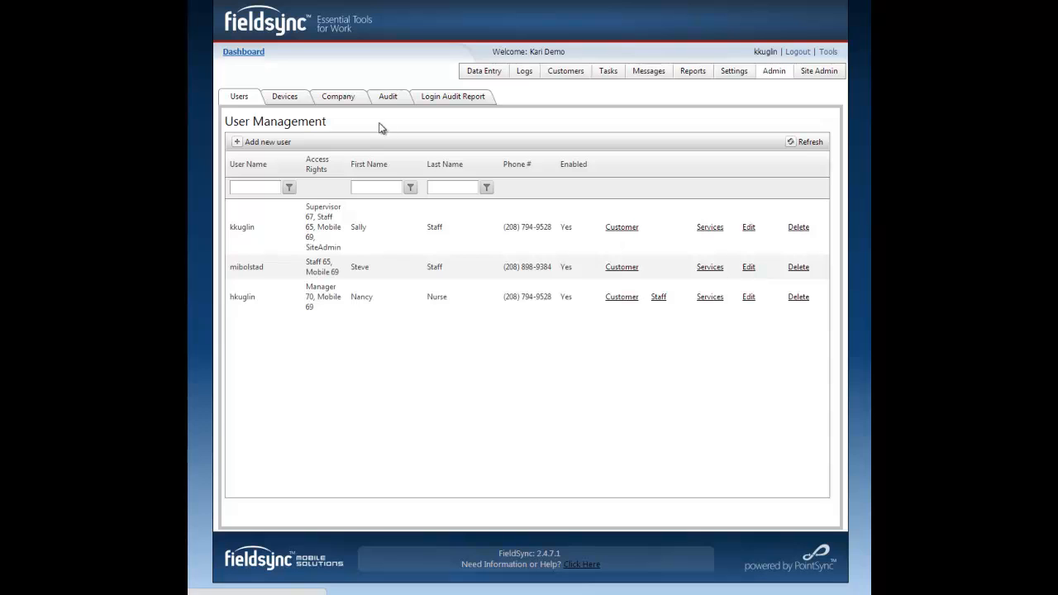
{"action": "left_click", "coordinate": [275, 143]}
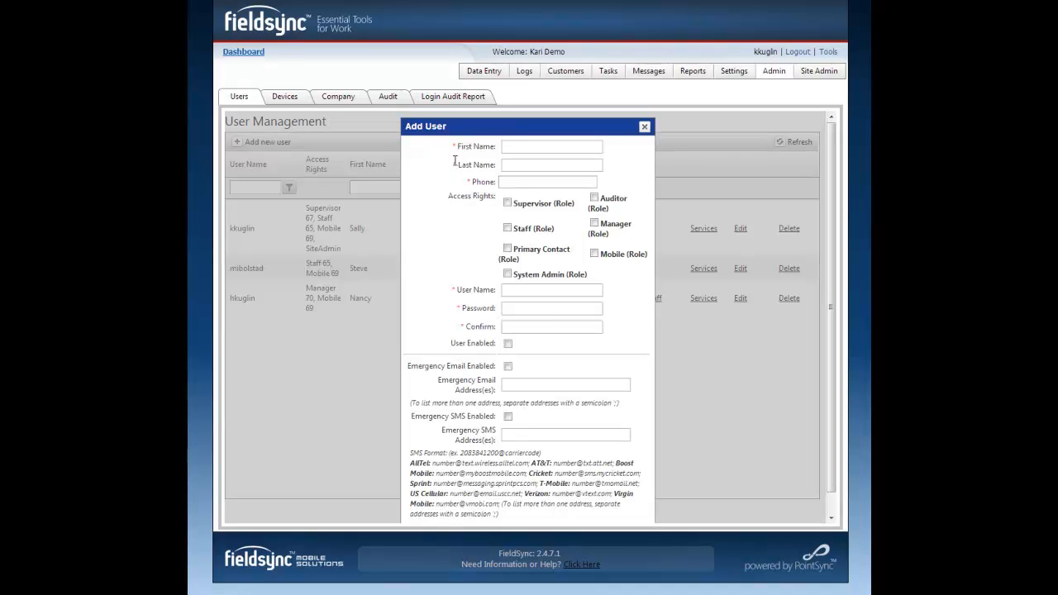
Enter the new user's first name, last name and phone number
{"action": "left_click", "coordinate": [509, 147]}
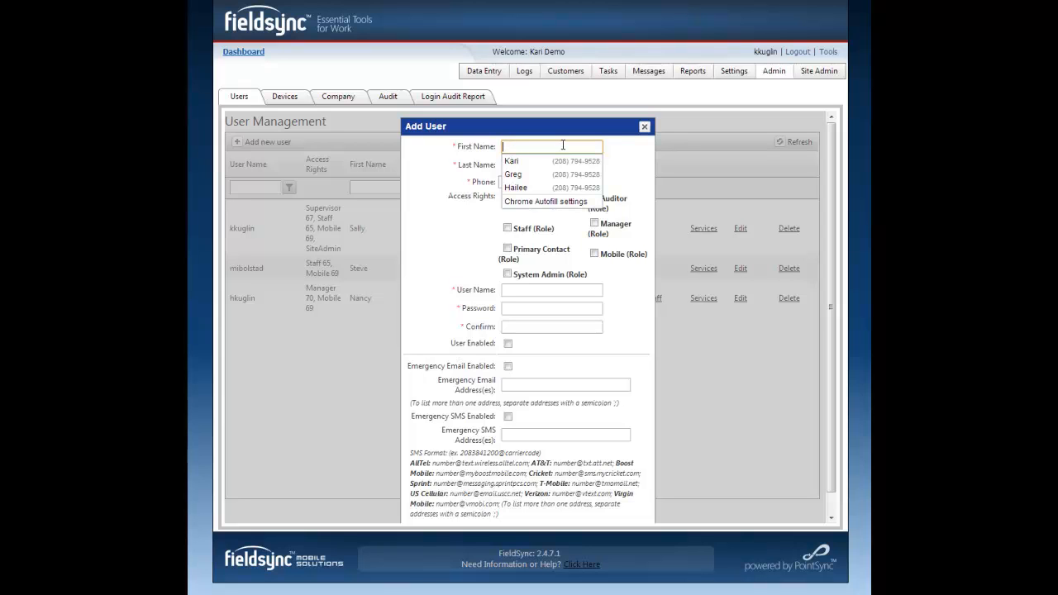
{"action": "type", "text": "Jane"}
{"action": "key", "text": "Tab"}
{"action": "type", "text": "Doe"}
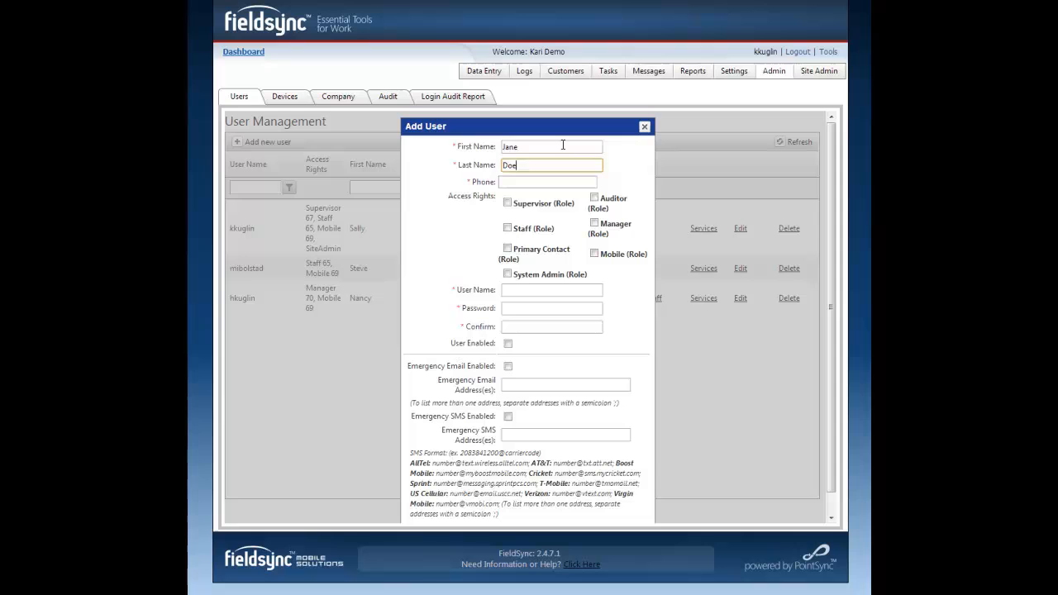
{"action": "key", "text": "Tab"}
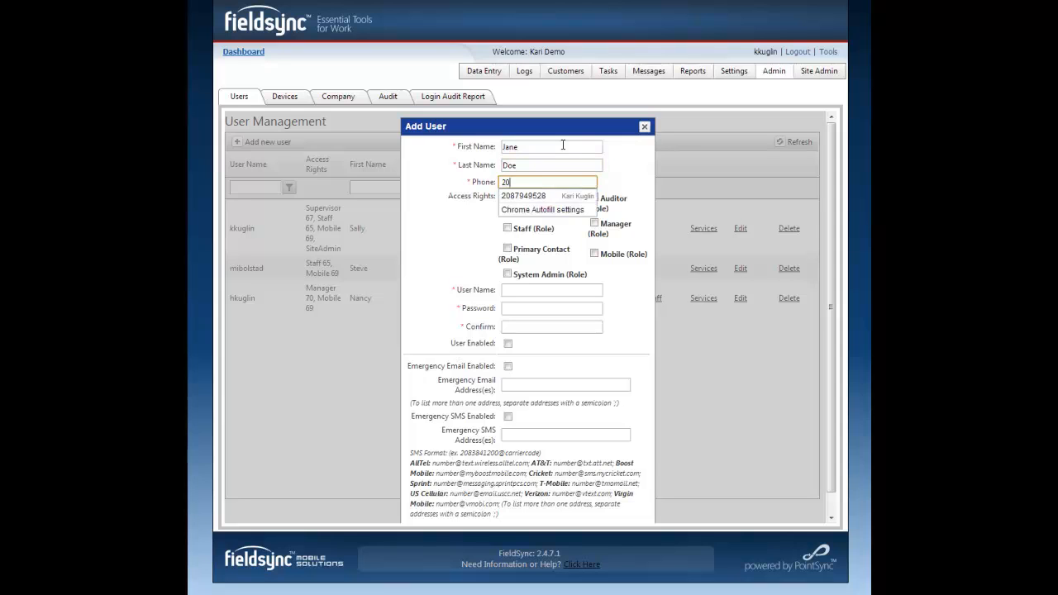
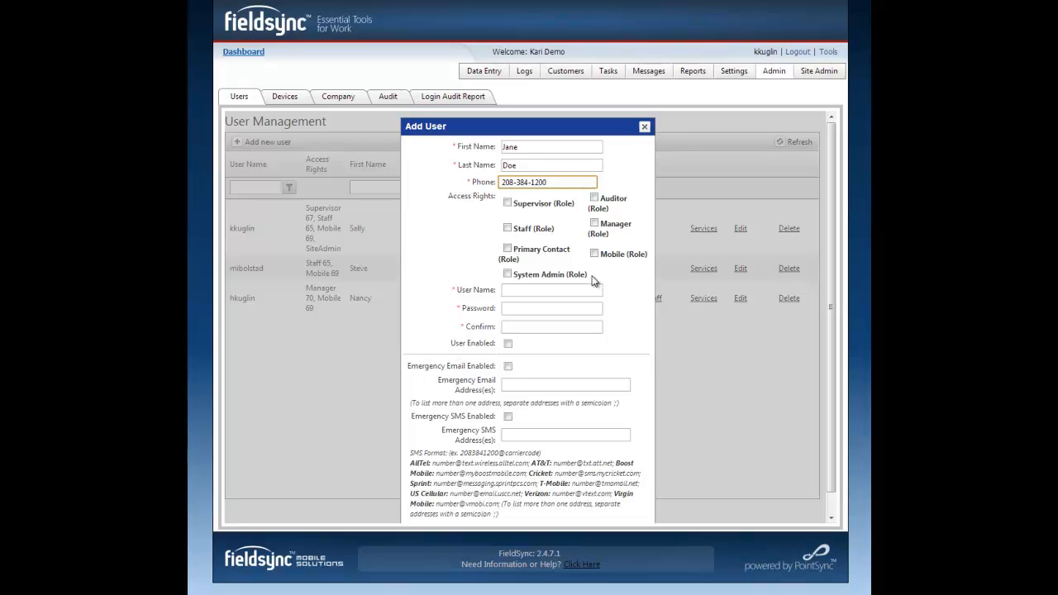
Grant the new user the Staff and Mobile access roles
{"action": "left_click", "coordinate": [637, 200]}
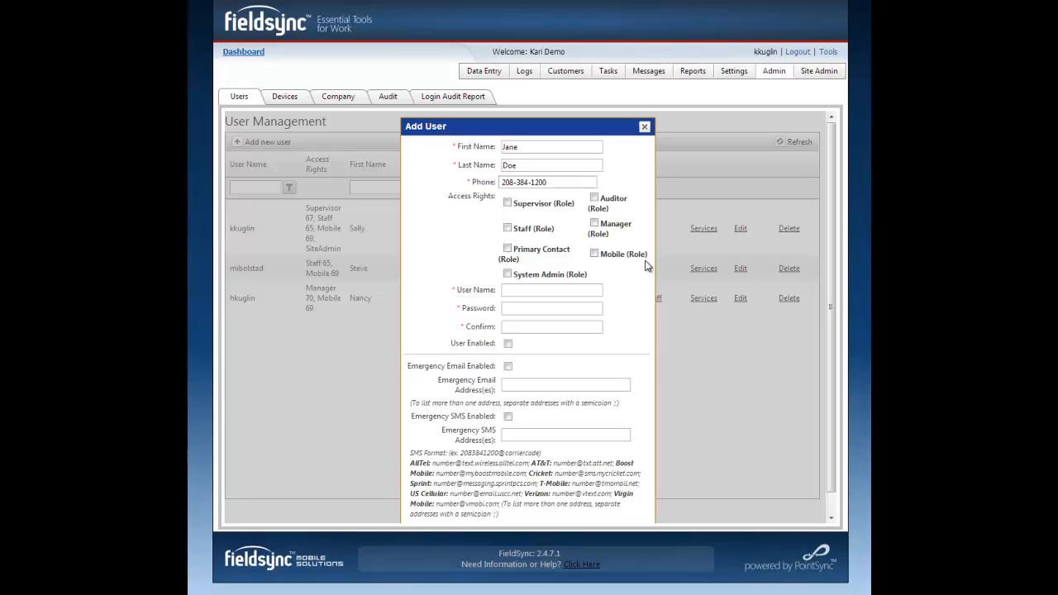
{"action": "left_click", "coordinate": [525, 232]}
{"action": "left_click", "coordinate": [601, 256]}
Enter the new user's user name and account password, and repeat the password for confirmation
{"action": "left_click", "coordinate": [543, 287]}
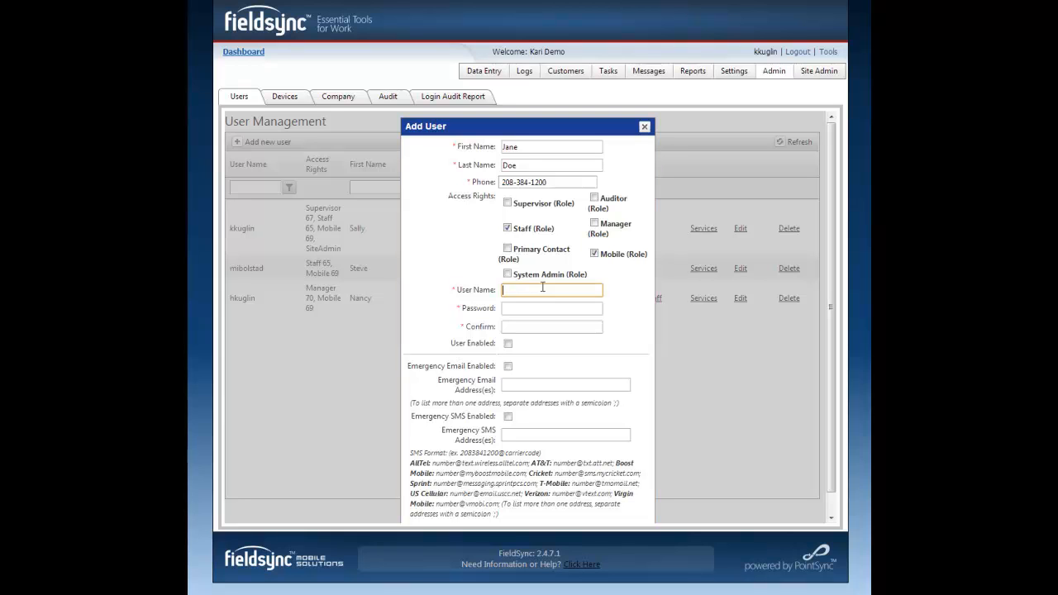
{"action": "type", "text": "janedoe"}
{"action": "key", "text": "Tab"}
{"action": "type", "text": "demo"}
{"action": "key", "text": "Tab"}
{"action": "type", "text": "demo"}
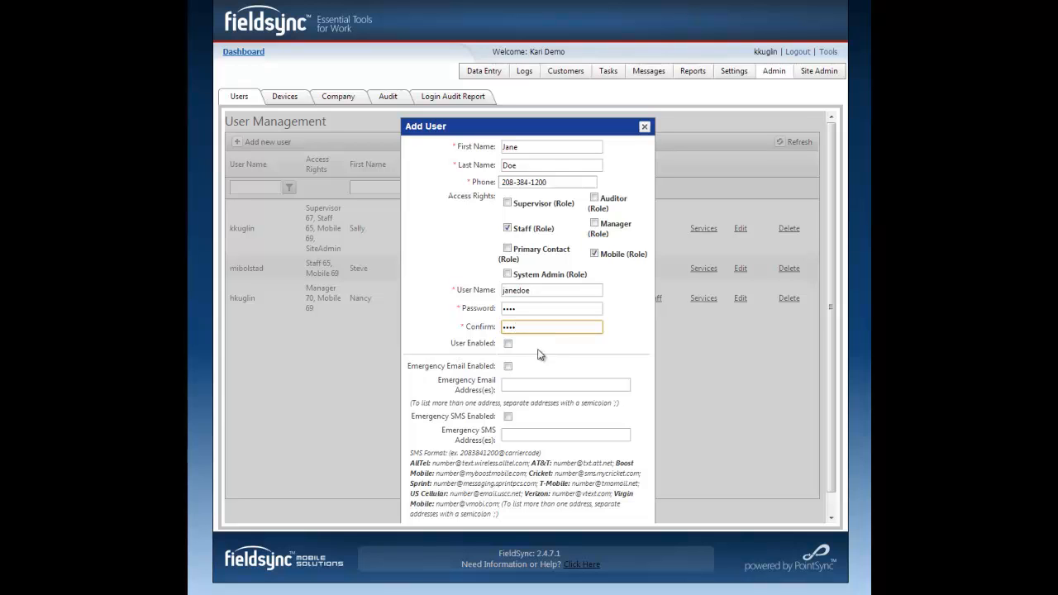
Enable the new user account without emergency email or SMS notifications and save it
{"action": "left_click", "coordinate": [508, 344]}
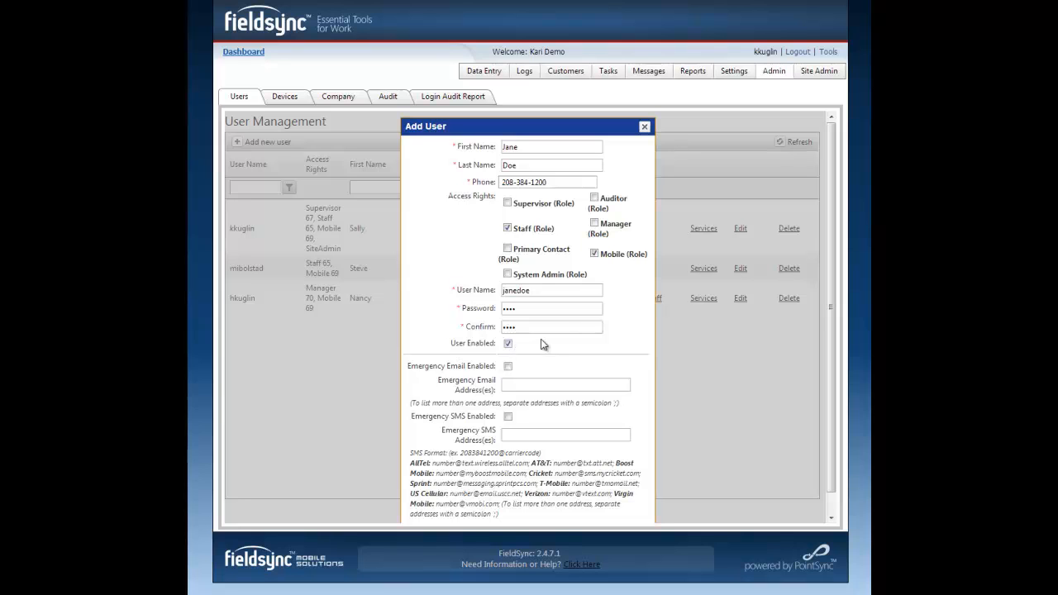
{"action": "scroll", "coordinate": [525, 363], "scroll_direction": "down", "scroll_amount": 1}
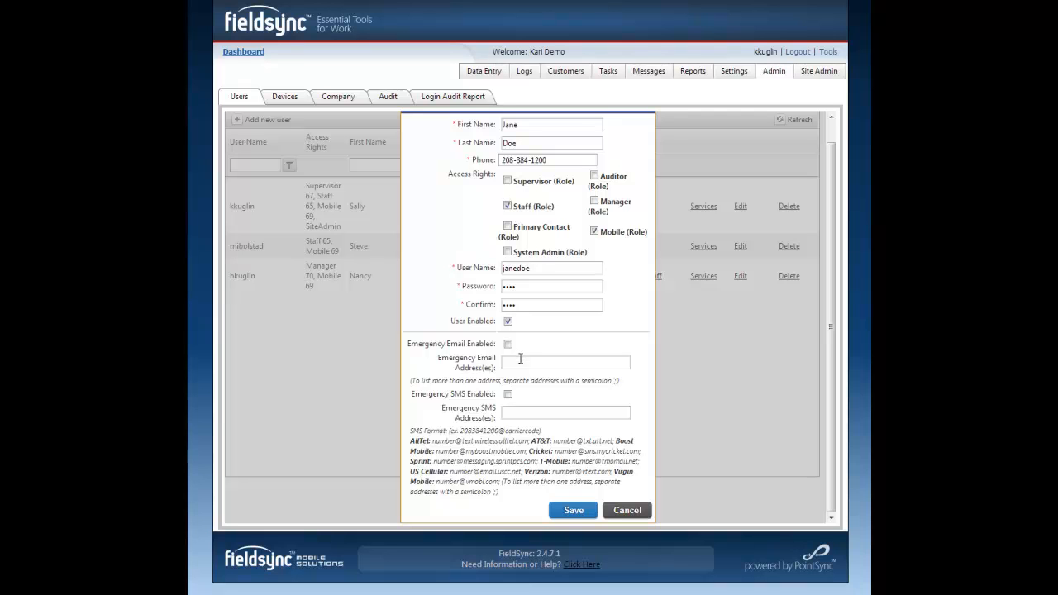
{"action": "left_click", "coordinate": [574, 510]}
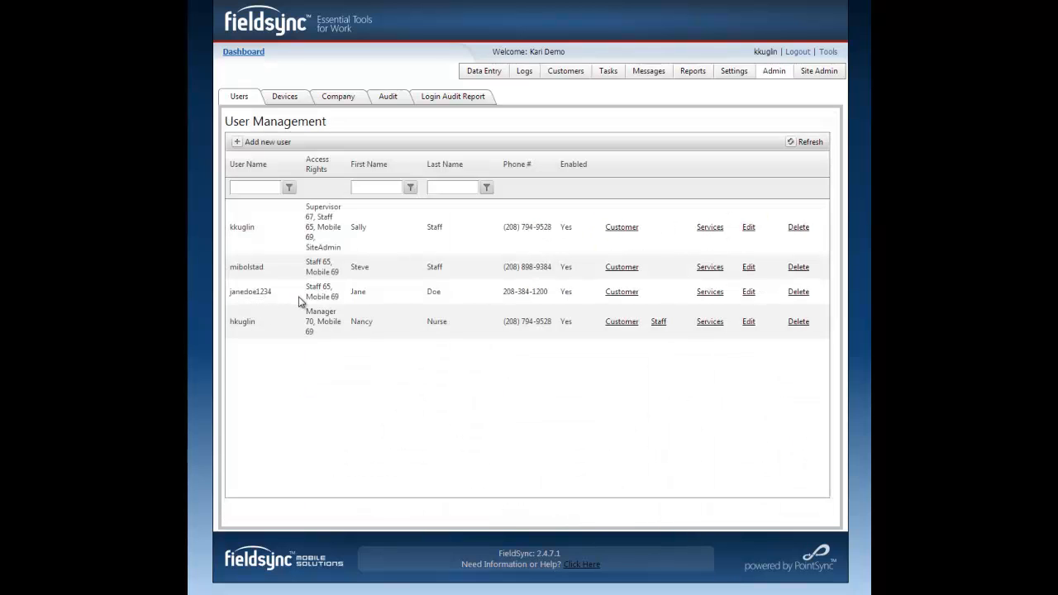
Assign the sixth through ninth and the eleventh available customers to the new user and save the assignment
{"action": "left_click", "coordinate": [632, 293]}
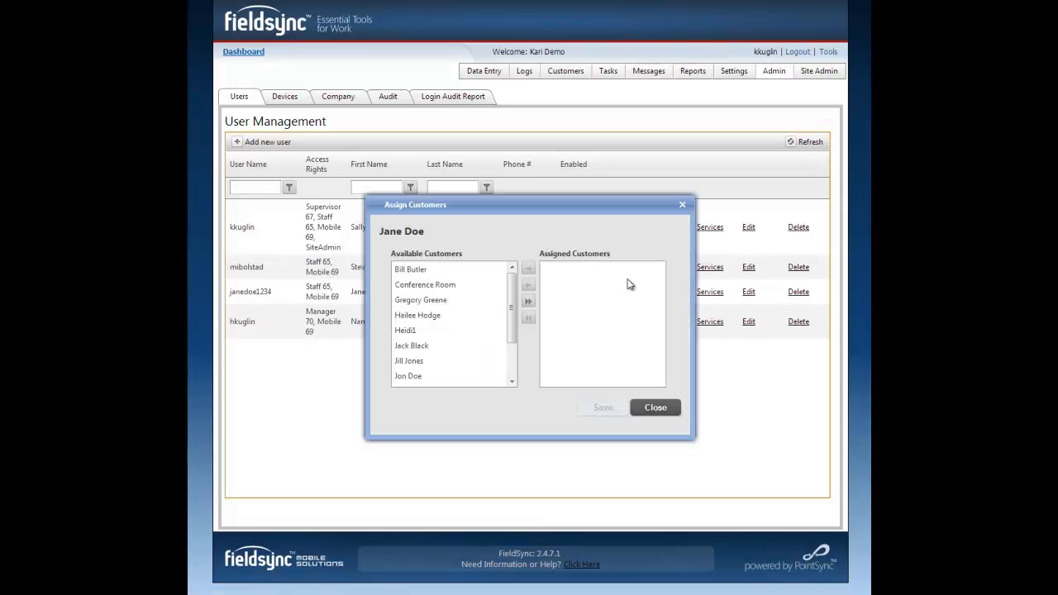
{"action": "left_click", "coordinate": [411, 350]}
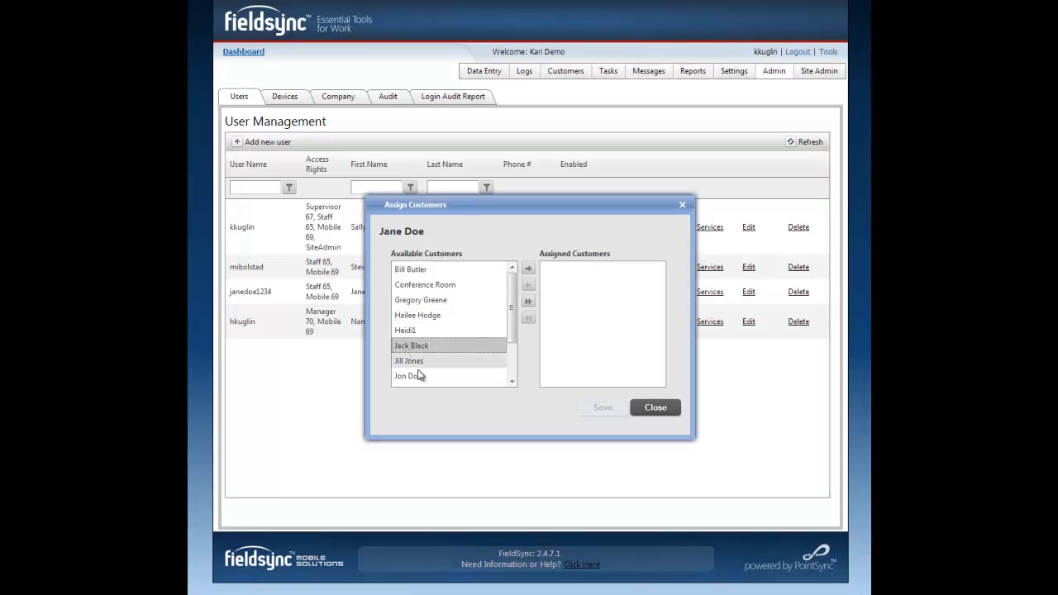
{"action": "scroll", "coordinate": [410, 364], "scroll_direction": "down", "scroll_amount": 3}
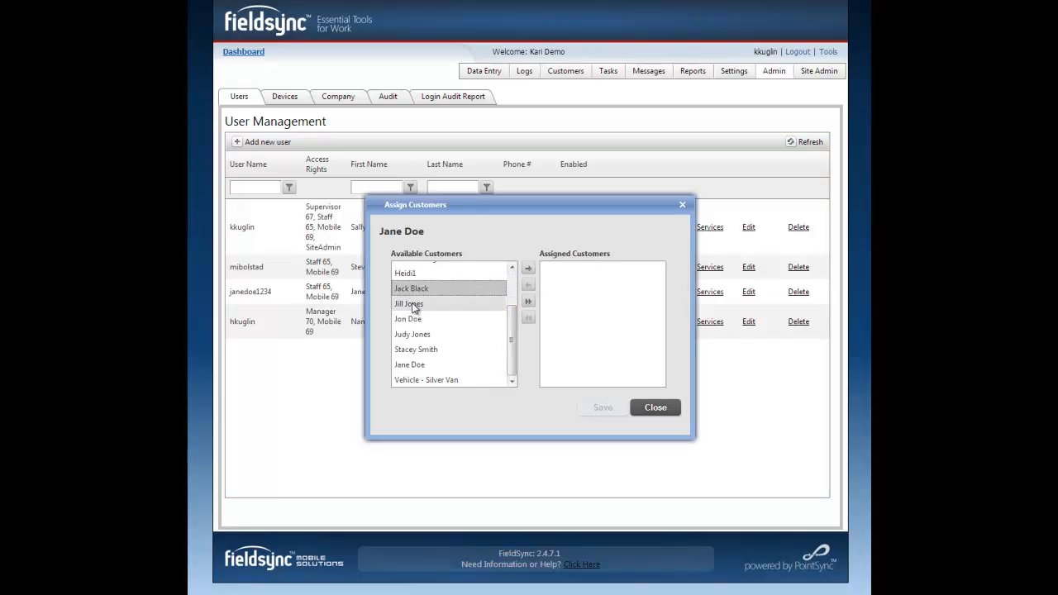
{"action": "left_click", "coordinate": [414, 305], "text": "ctrl"}
{"action": "left_click", "coordinate": [413, 318], "text": "ctrl"}
{"action": "left_click", "coordinate": [413, 336], "text": "ctrl"}
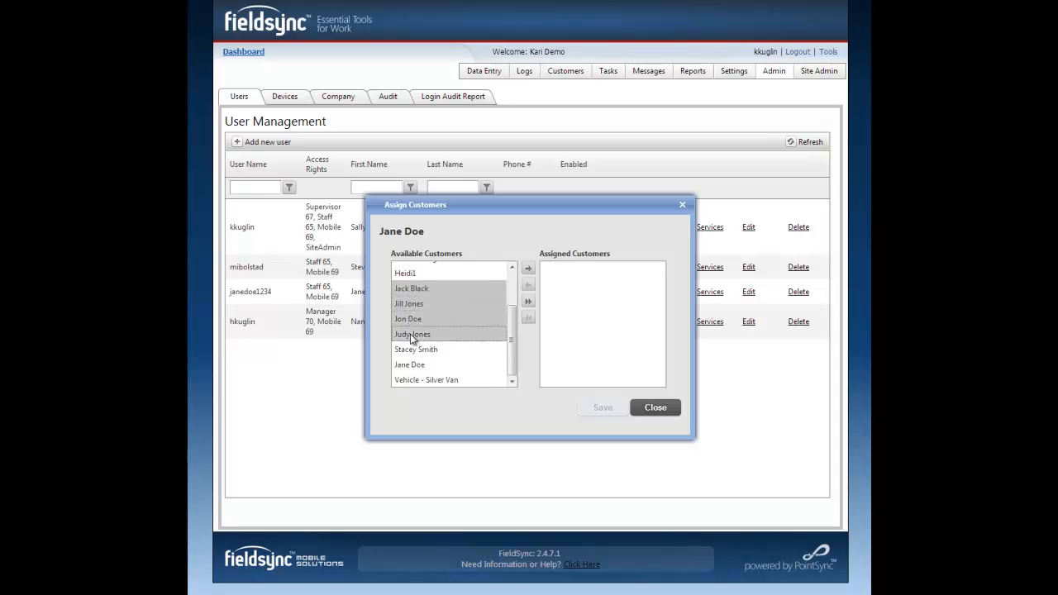
{"action": "left_click", "coordinate": [413, 365], "text": "ctrl"}
{"action": "left_click", "coordinate": [415, 366], "text": "ctrl"}
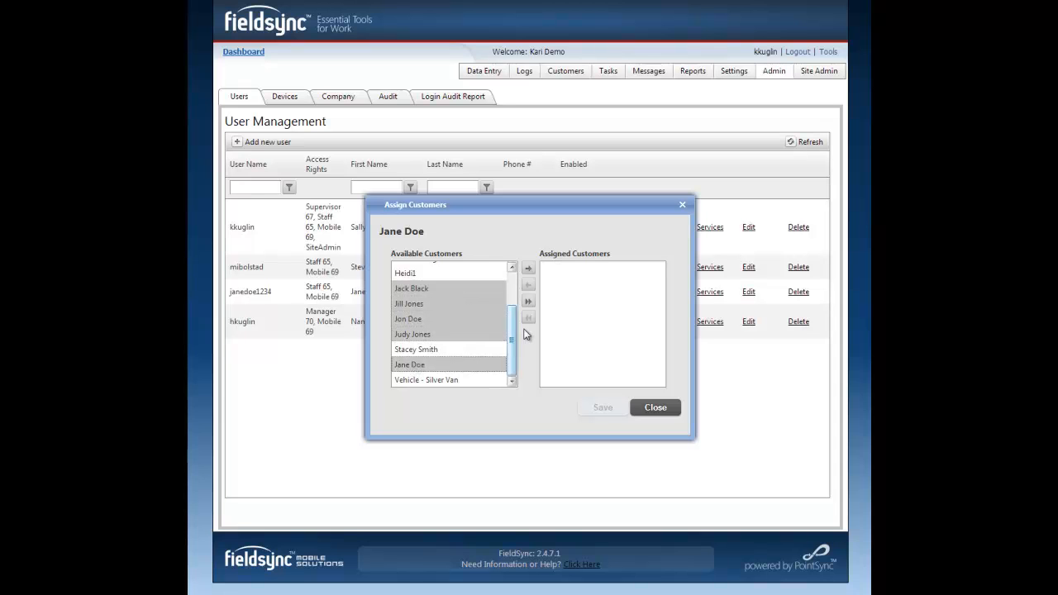
{"action": "left_click", "coordinate": [527, 268]}
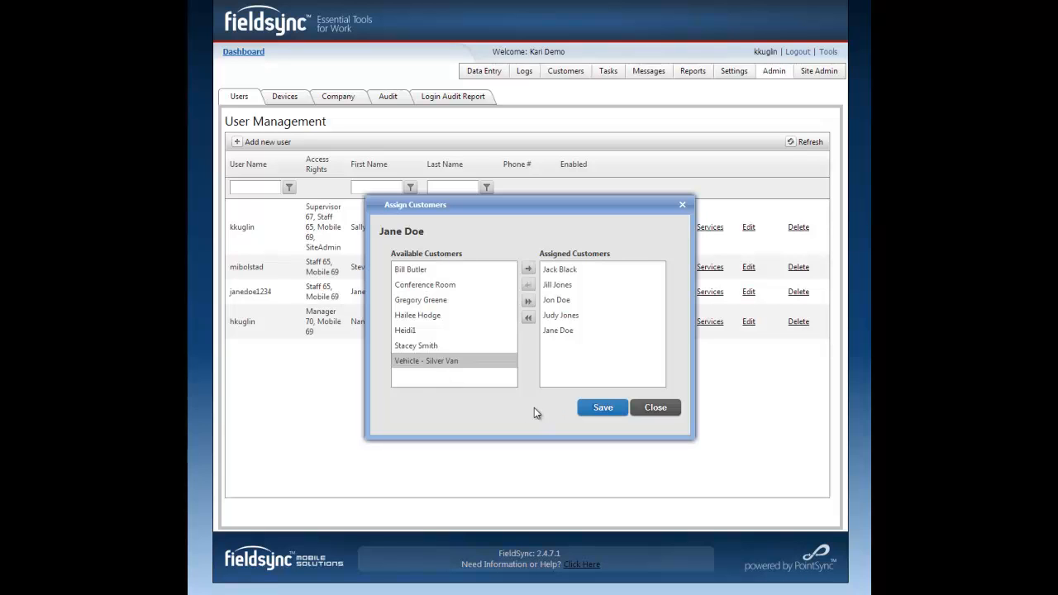
{"action": "left_click", "coordinate": [589, 410]}
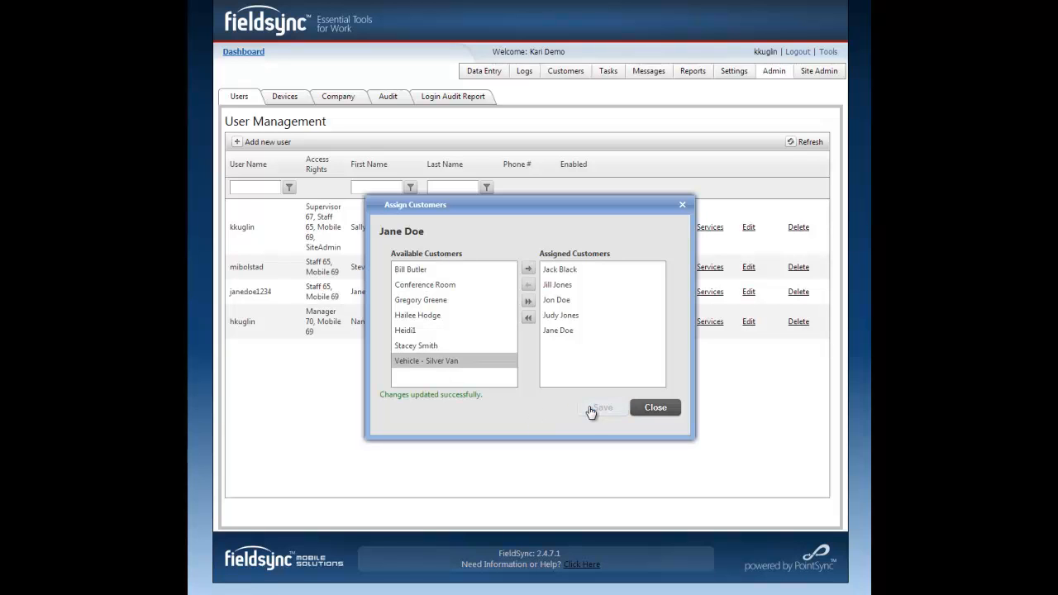
{"action": "left_click", "coordinate": [666, 409]}
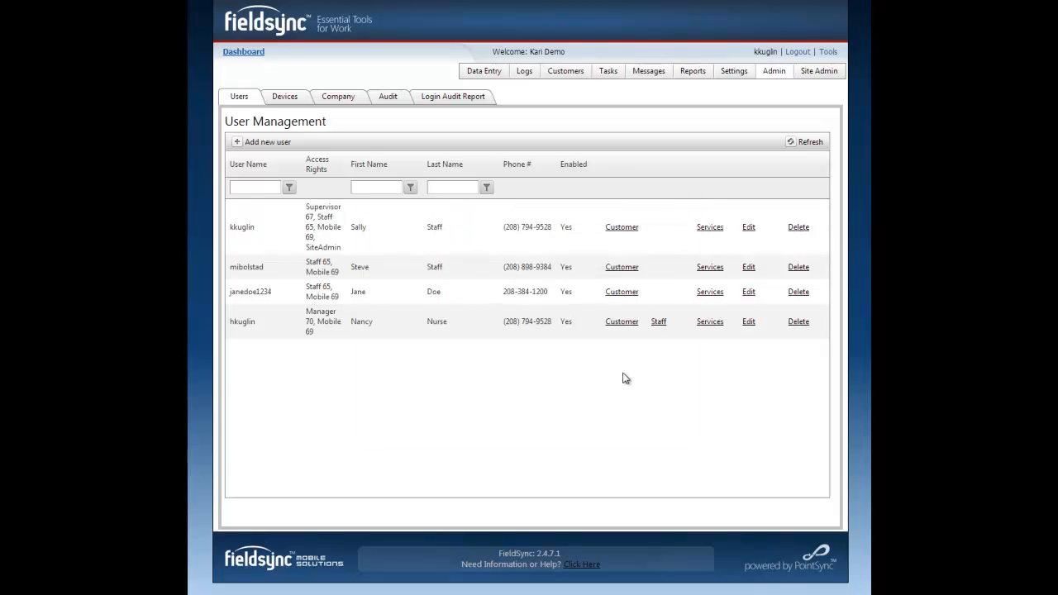
Assign the Medical Appt and Shift - Graveyard services to the new user and save the assignment
{"action": "left_click", "coordinate": [708, 292]}
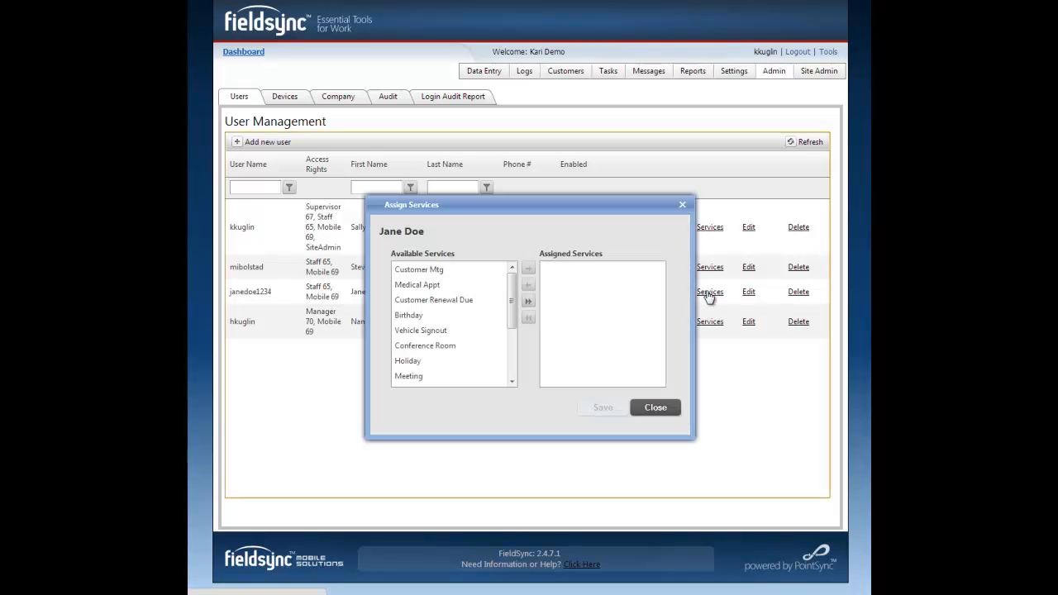
{"action": "left_click", "coordinate": [444, 285]}
{"action": "left_click", "coordinate": [528, 269]}
{"action": "scroll", "coordinate": [508, 305], "scroll_direction": "down", "scroll_amount": 1}
{"action": "scroll", "coordinate": [508, 306], "scroll_direction": "down", "scroll_amount": 2}
{"action": "left_click", "coordinate": [481, 360]}
{"action": "left_click", "coordinate": [528, 269]}
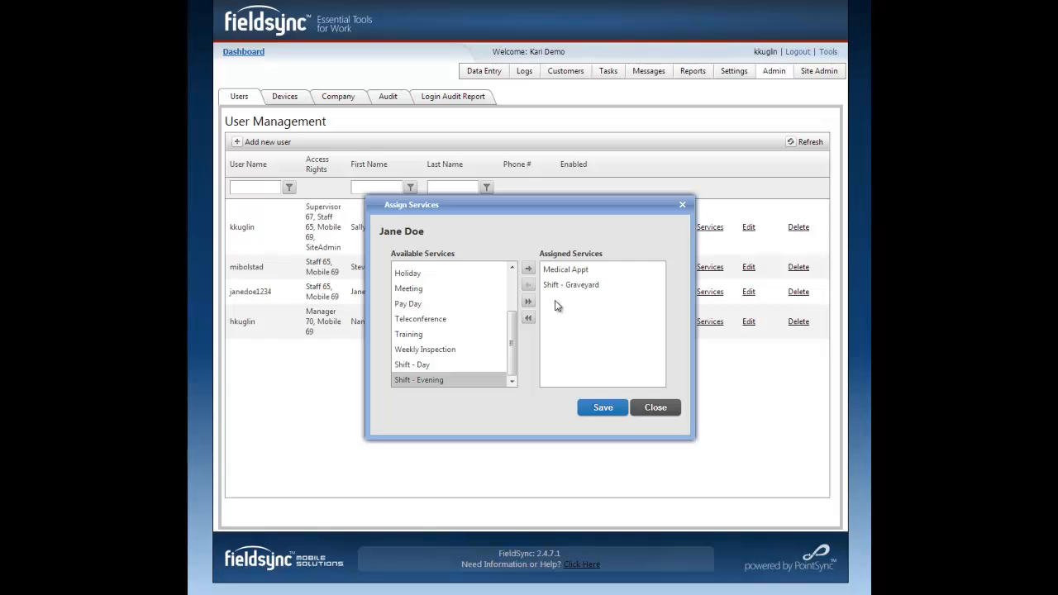
{"action": "left_click", "coordinate": [606, 408]}
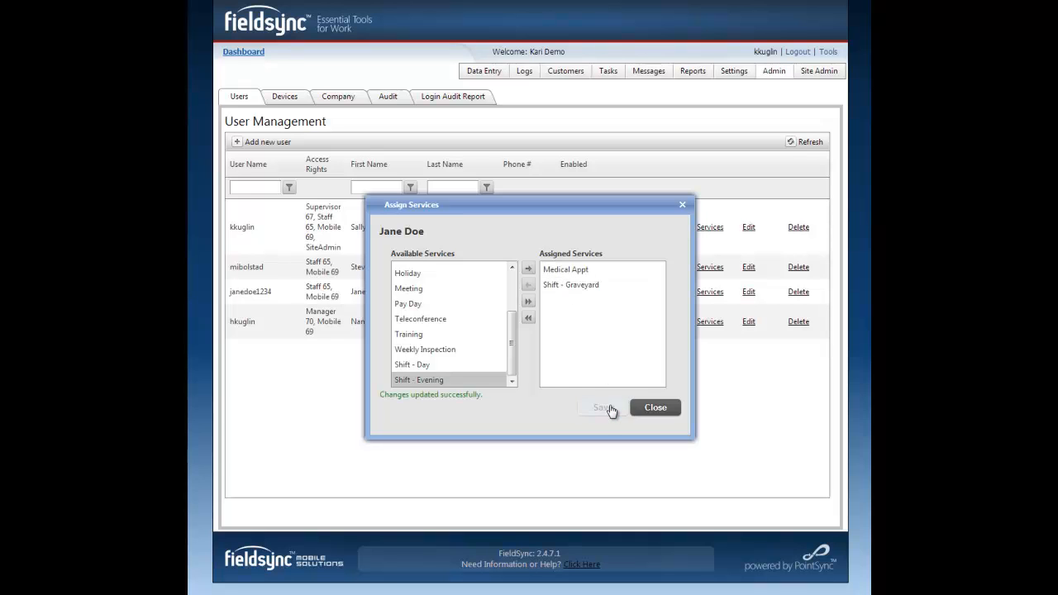
{"action": "left_click", "coordinate": [654, 408]}
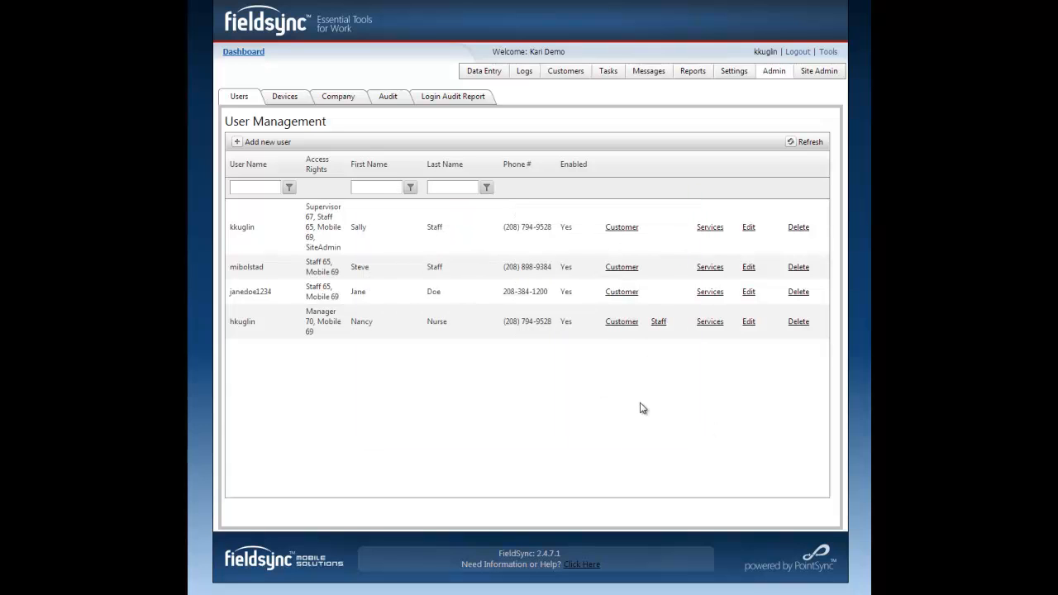
Log out of the administrator account and log in with the new user's user name and password
{"action": "left_click", "coordinate": [798, 52]}
{"action": "double_click", "coordinate": [562, 165]}
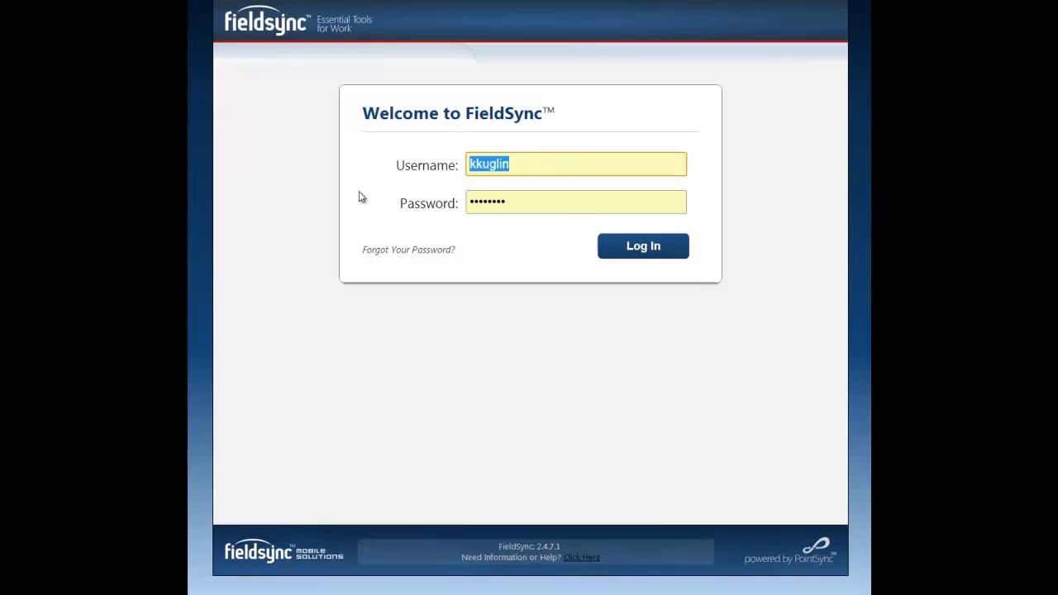
{"action": "type", "text": "janedoe"}
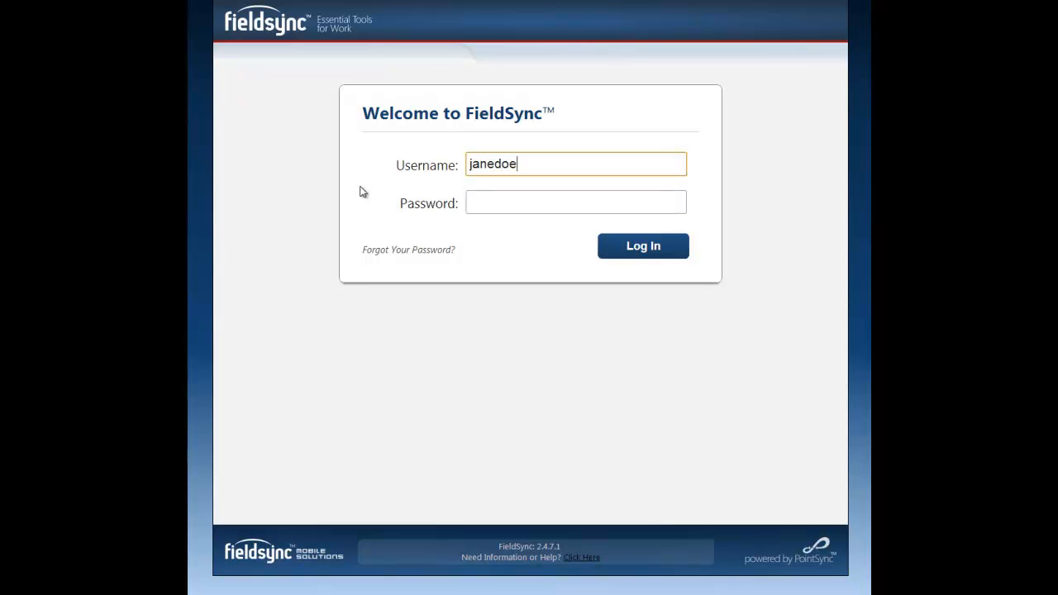
{"action": "type", "text": "1234"}
{"action": "key", "text": "Tab"}
{"action": "type", "text": "1234"}
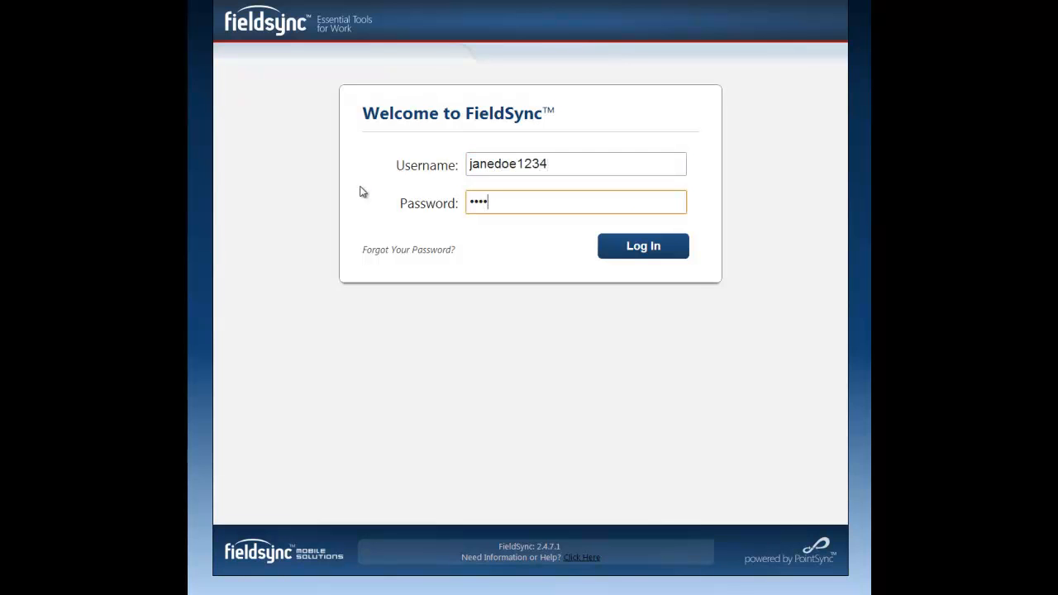
{"action": "left_click", "coordinate": [669, 249]}
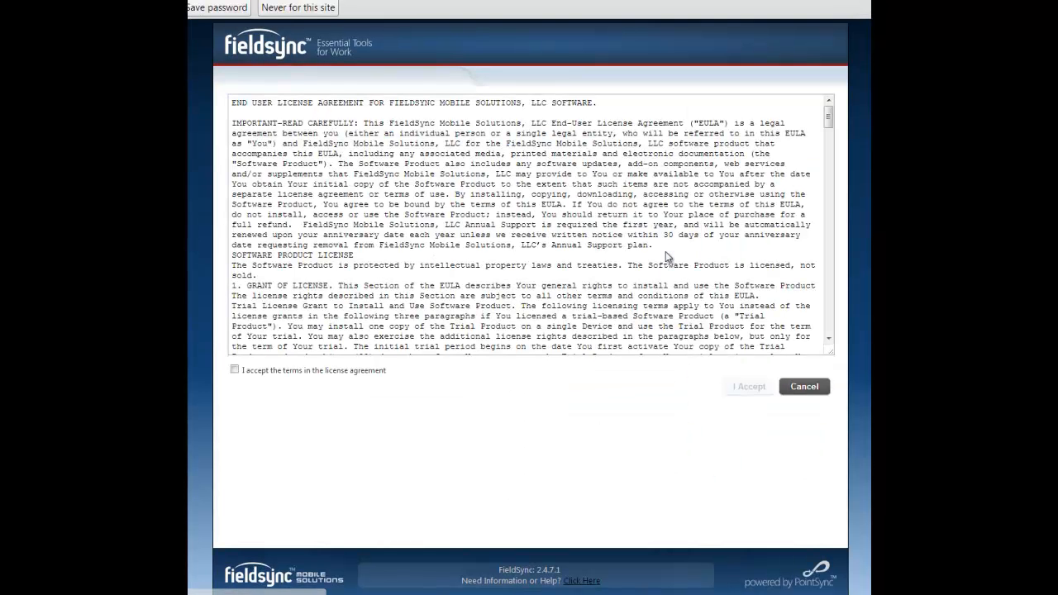
Accept the end user license agreement and skip setting up the security questions
{"action": "left_click", "coordinate": [234, 371]}
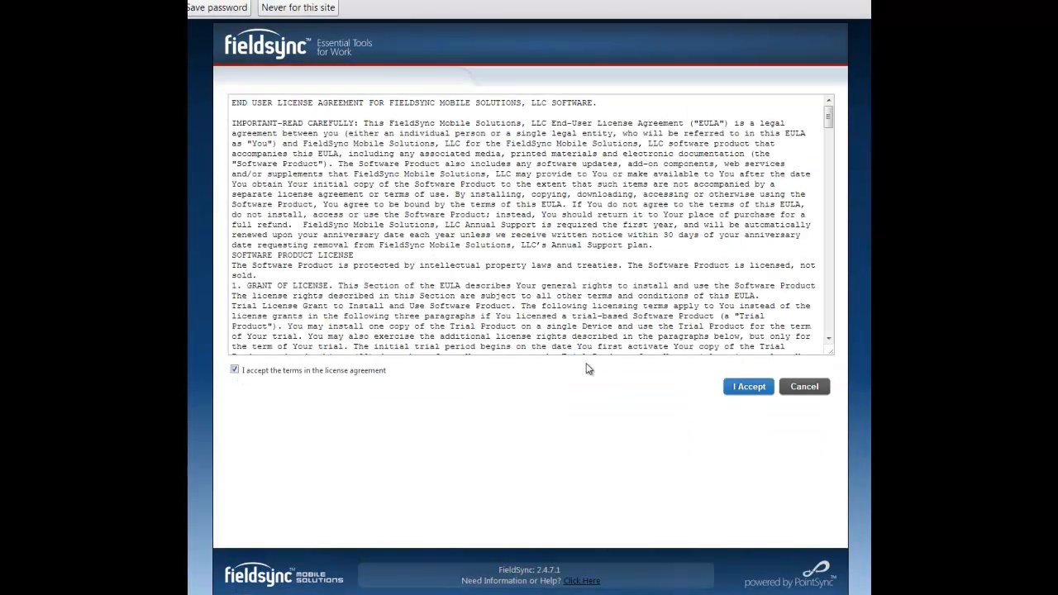
{"action": "left_click", "coordinate": [747, 387]}
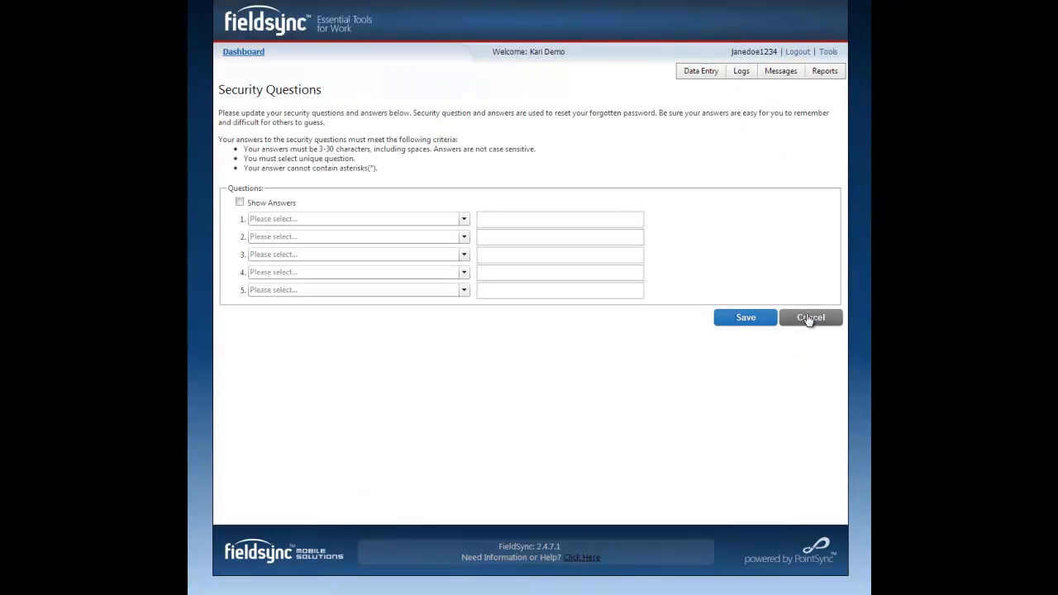
{"action": "left_click", "coordinate": [809, 319]}
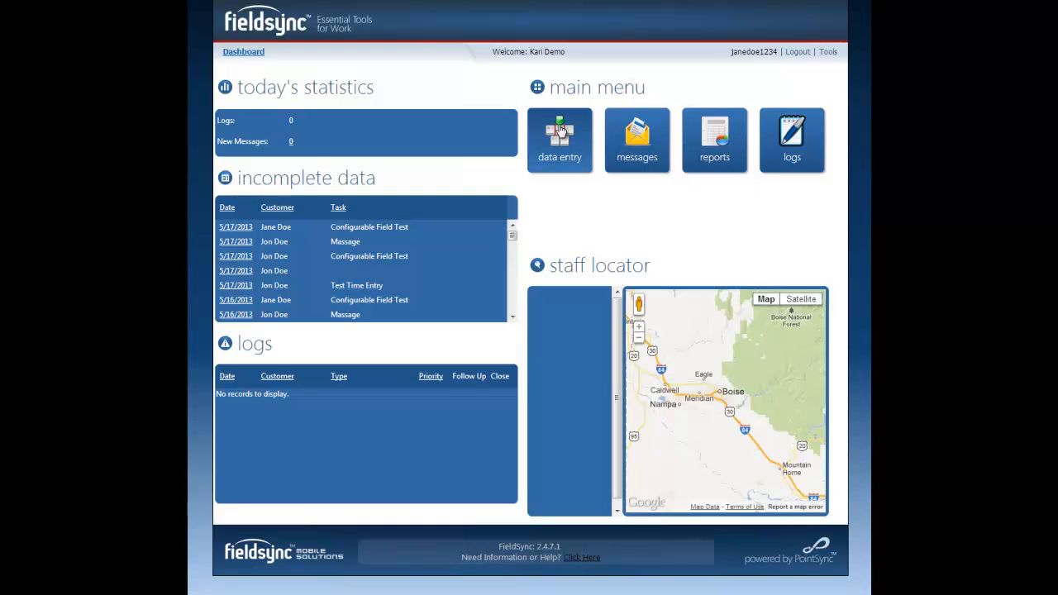
Open the daily data entry view and show the tasks of the third customer in the list
{"action": "left_click", "coordinate": [560, 130]}
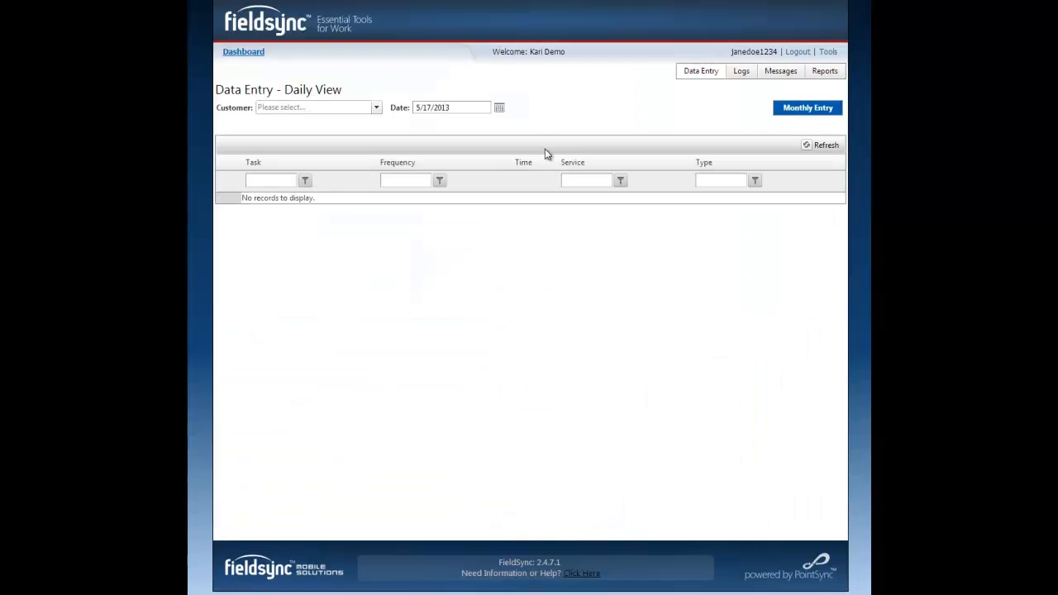
{"action": "left_click", "coordinate": [372, 106]}
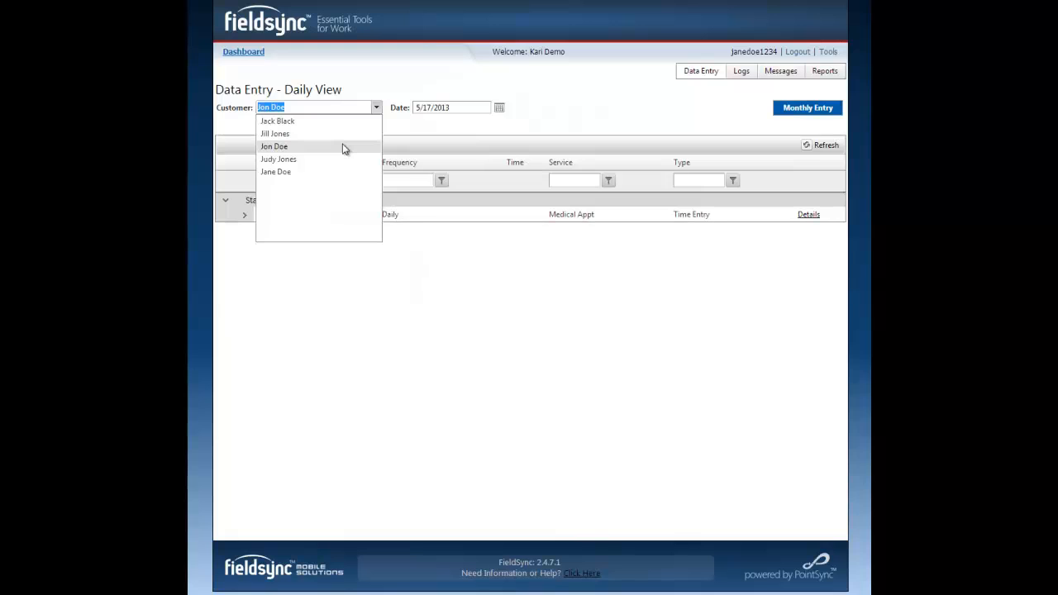
{"action": "left_click", "coordinate": [344, 149]}
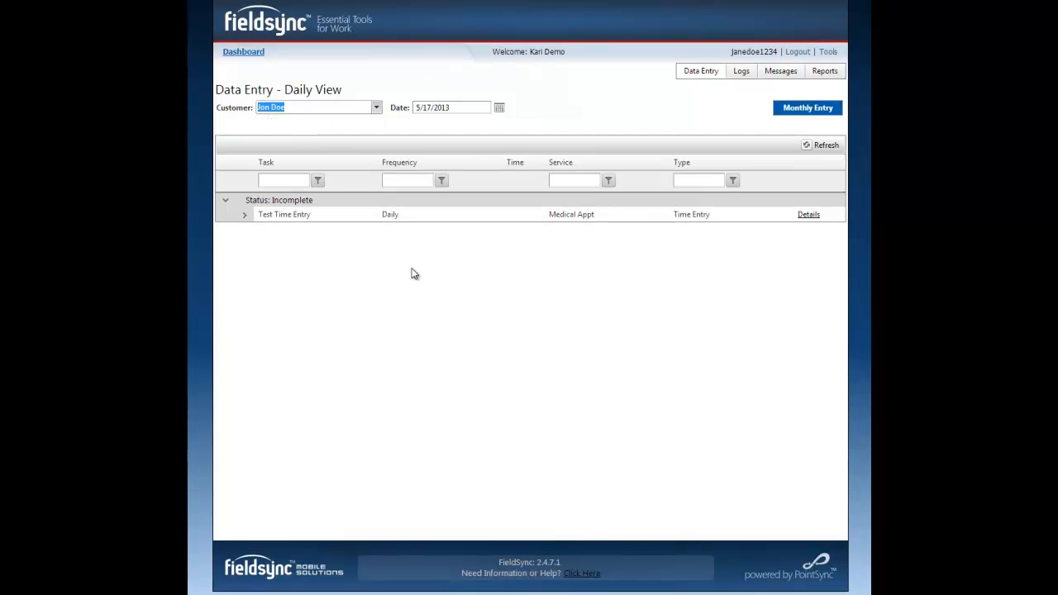